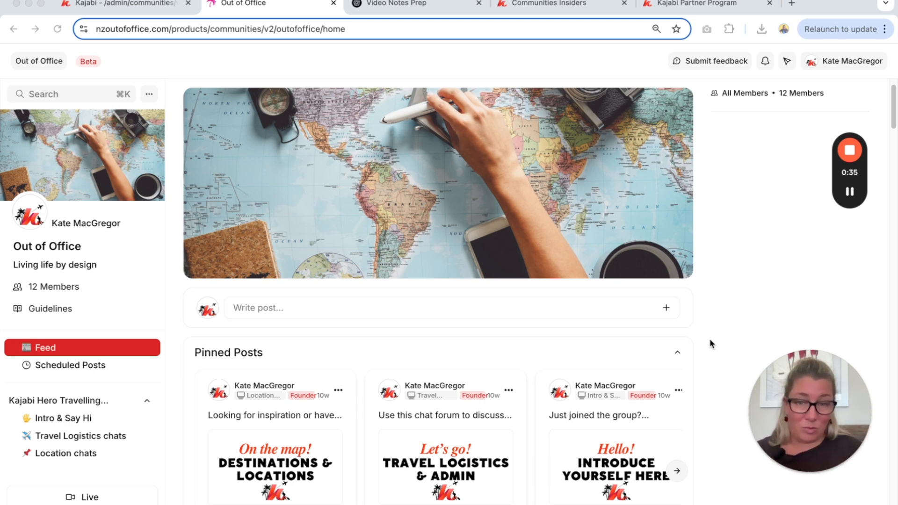
# Look through the Out of Office community feed, including its pinned posts, member posts and comments
pyautogui.scroll(-3, 711, 343)
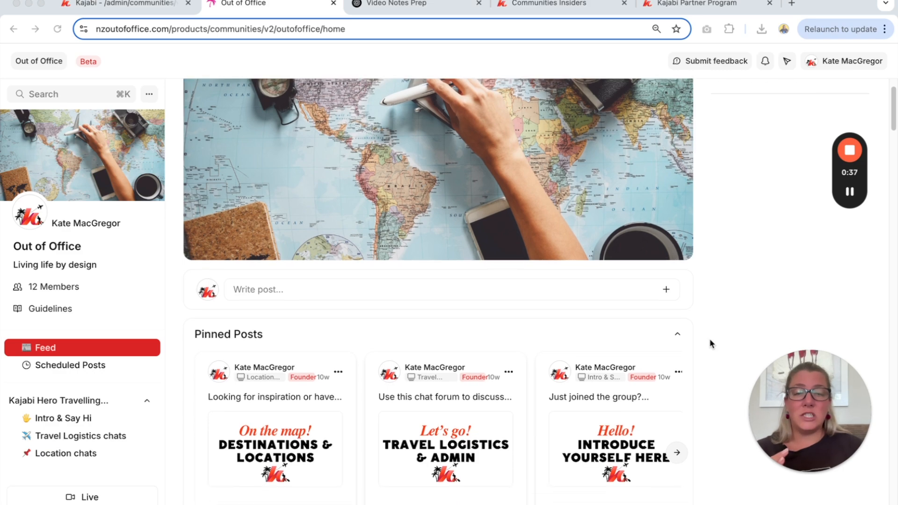
pyautogui.scroll(-10, 710, 343)
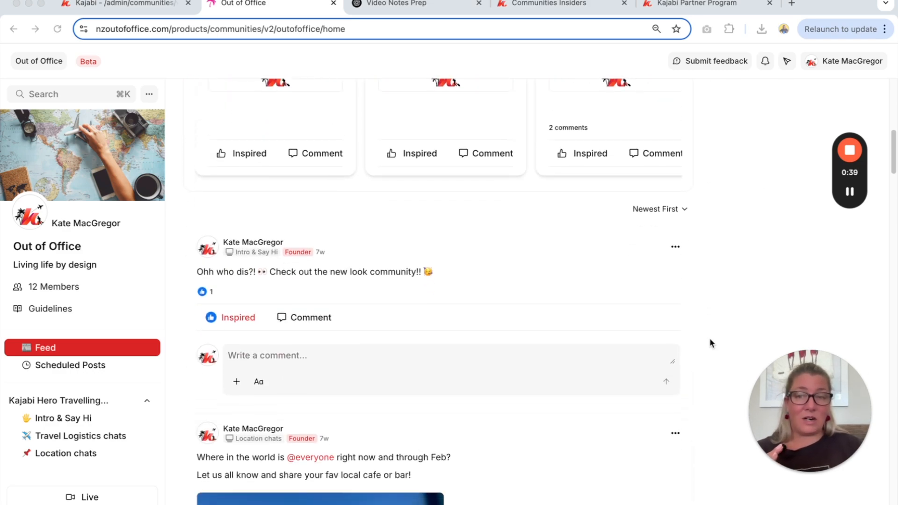
pyautogui.scroll(-15, 710, 343)
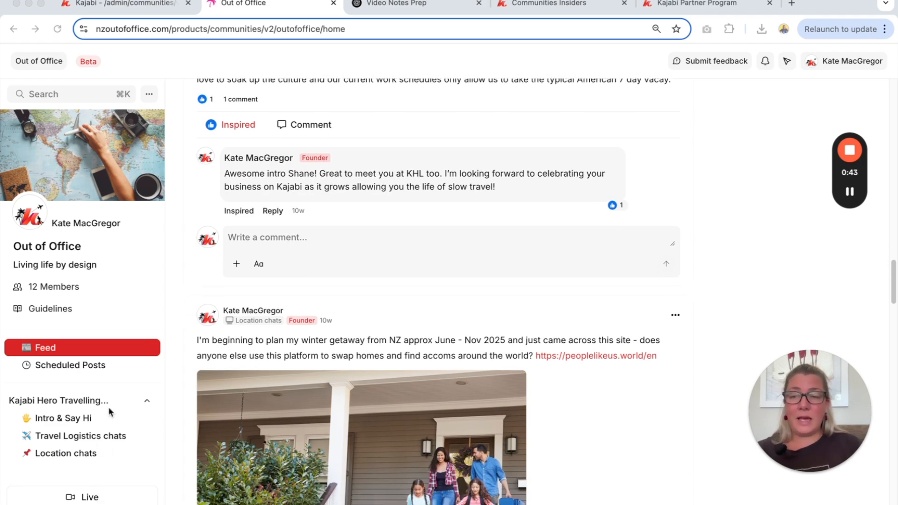
pyautogui.scroll(-15, 735, 376)
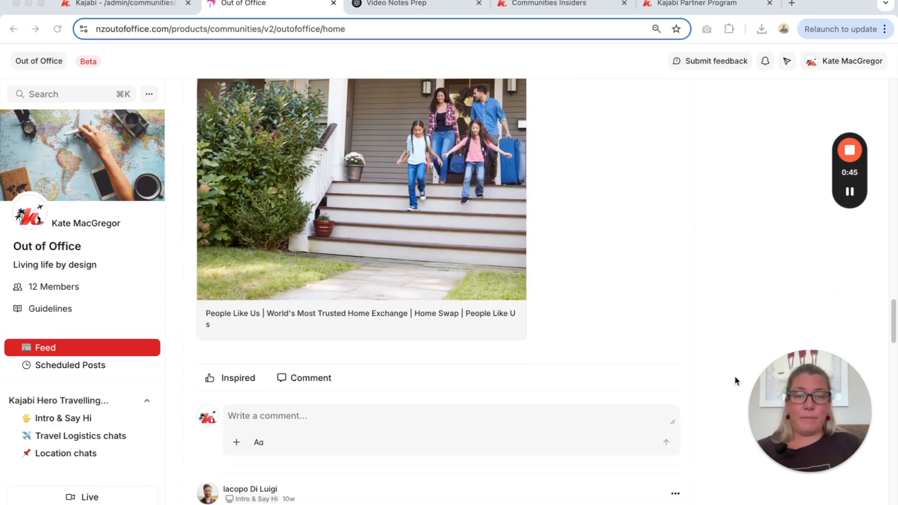
pyautogui.scroll(20, 734, 376)
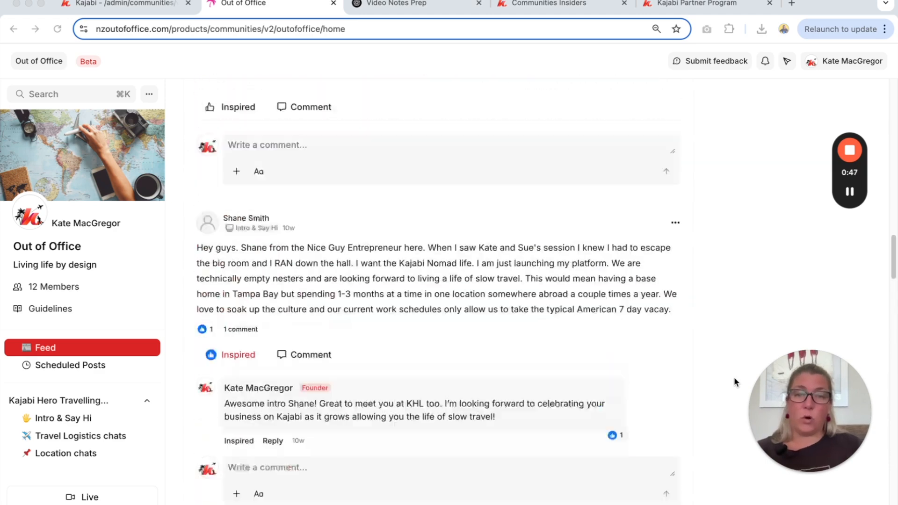
pyautogui.scroll(7, 733, 377)
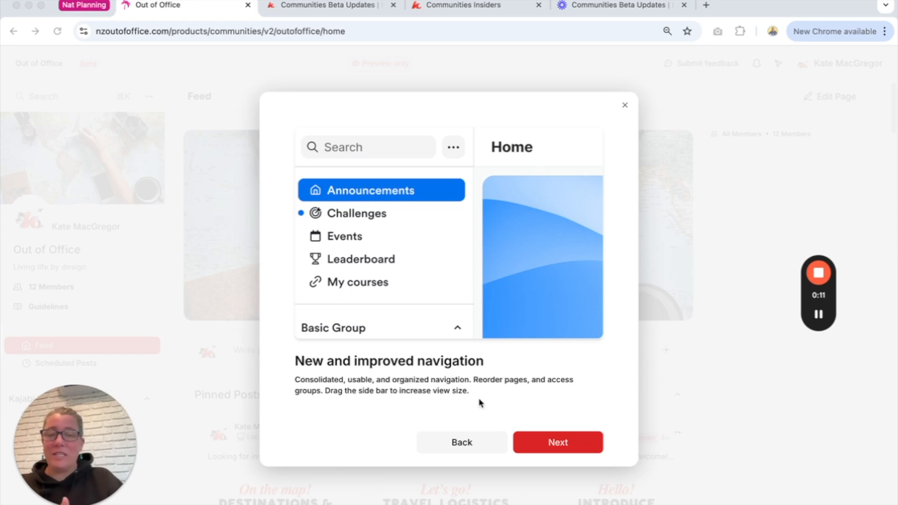
# Return to the community color choice and try the Black and Blue presets
pyautogui.click(461, 447)
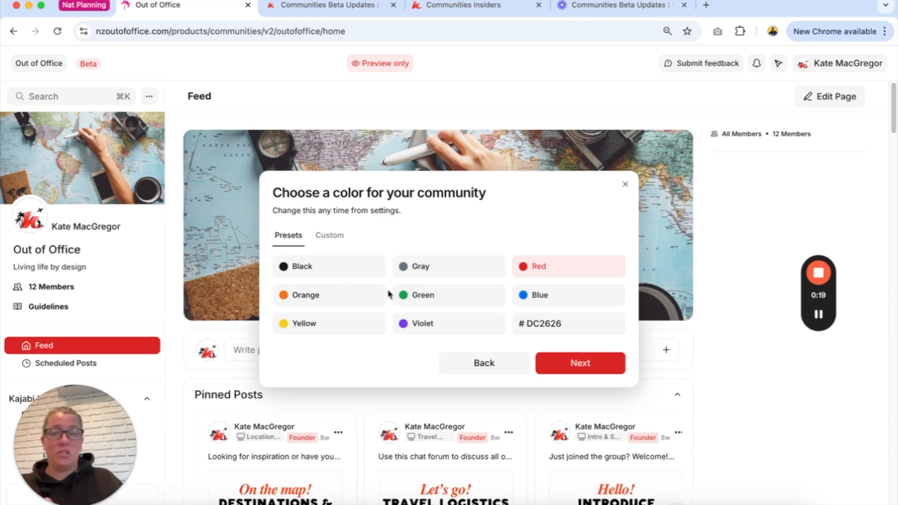
pyautogui.click(345, 271)
pyautogui.click(337, 297)
pyautogui.click(395, 296)
pyautogui.click(344, 272)
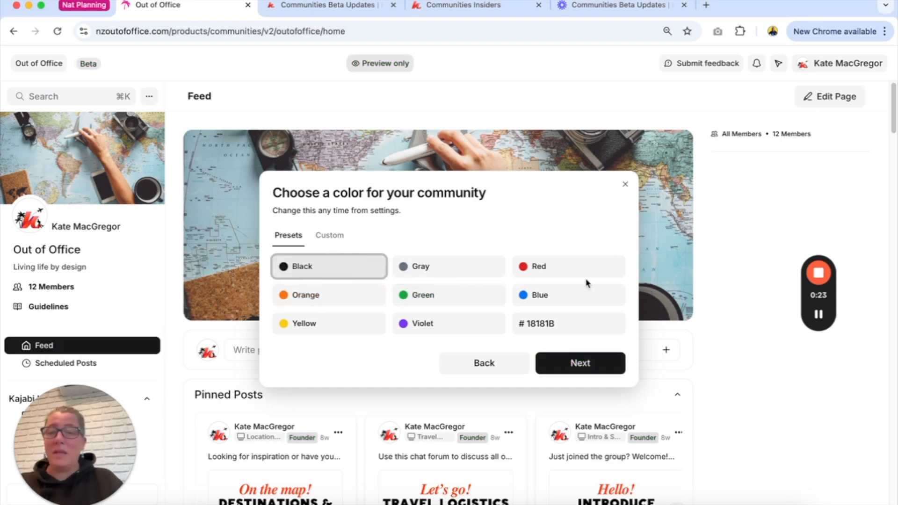
pyautogui.click(577, 296)
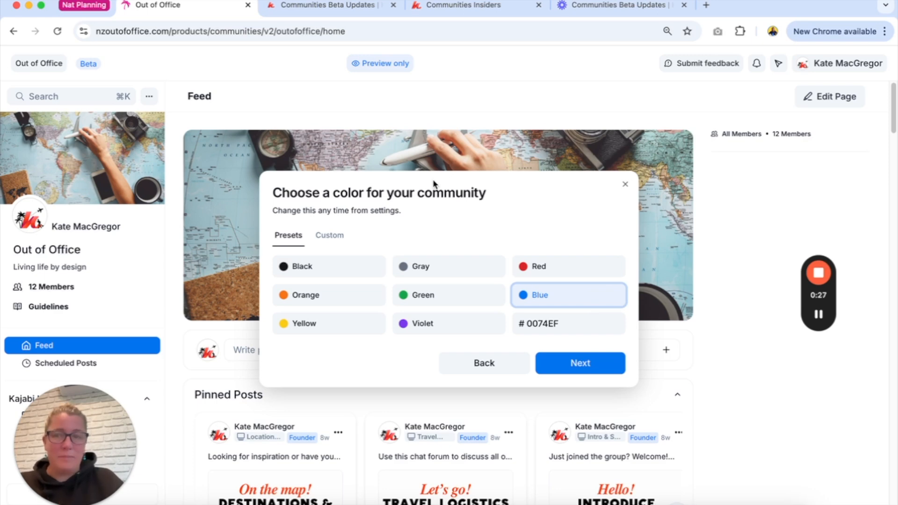
# Choose the Red preset as the community color and finish the redesign introduction
pyautogui.click(534, 274)
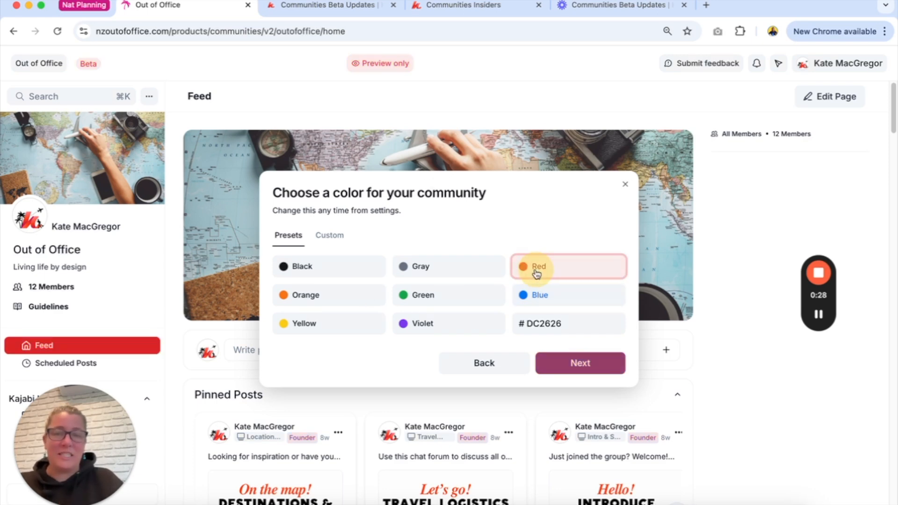
pyautogui.click(579, 369)
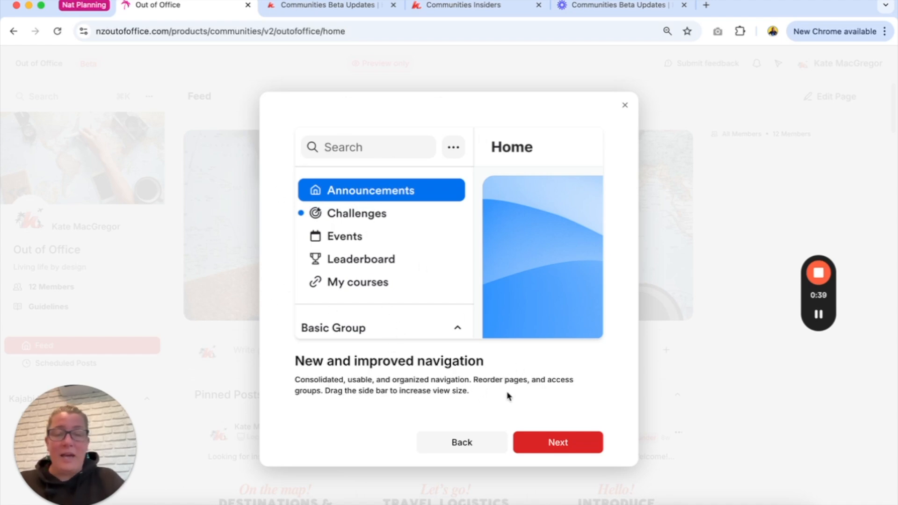
pyautogui.click(568, 442)
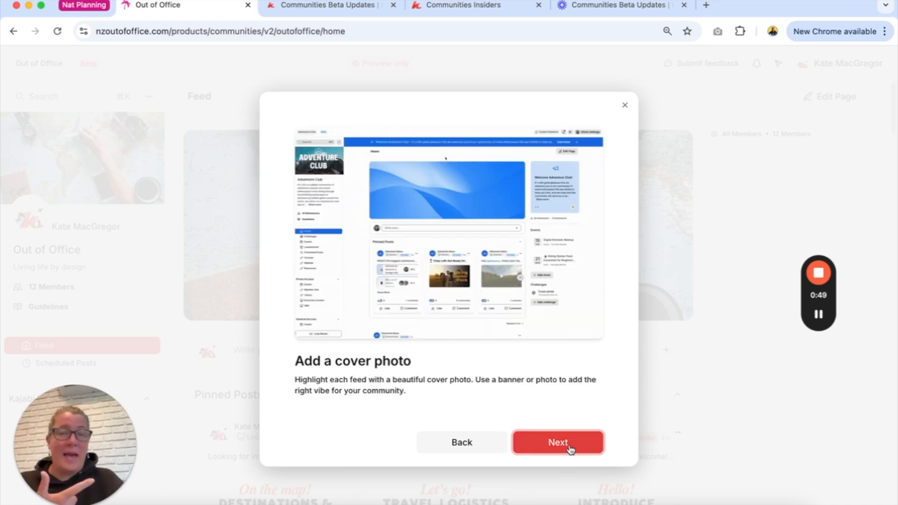
pyautogui.click(570, 449)
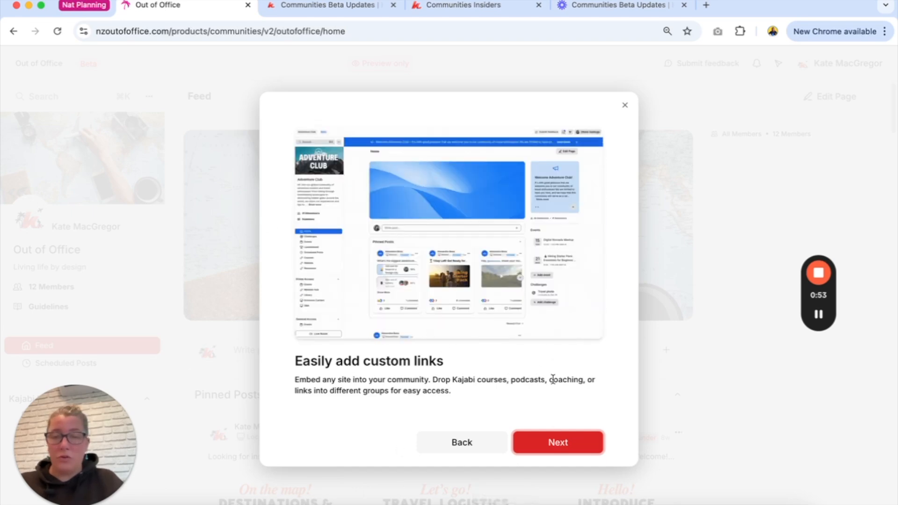
pyautogui.click(575, 442)
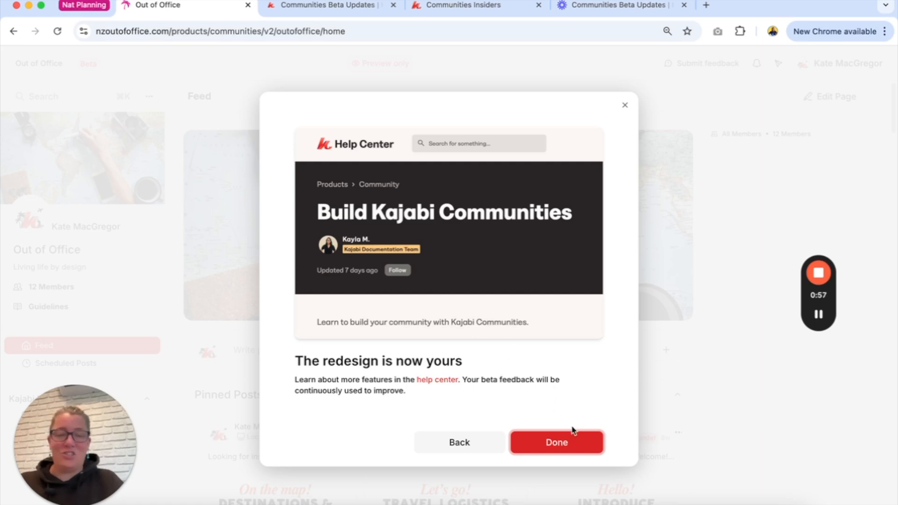
pyautogui.click(581, 442)
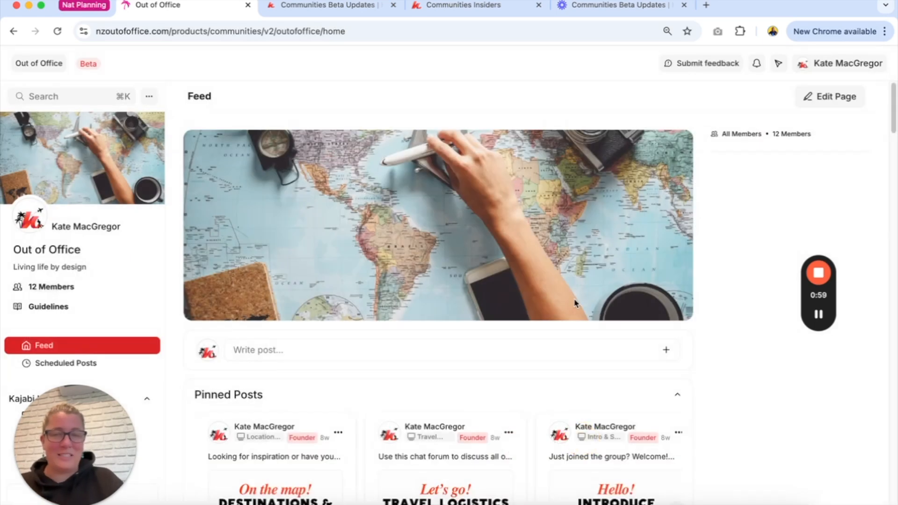
# Search the emojis for "newsp", set the newspaper emoji as the Feed page's icon and save the page
pyautogui.scroll(-2, 225, 356)
pyautogui.scroll(2, 225, 355)
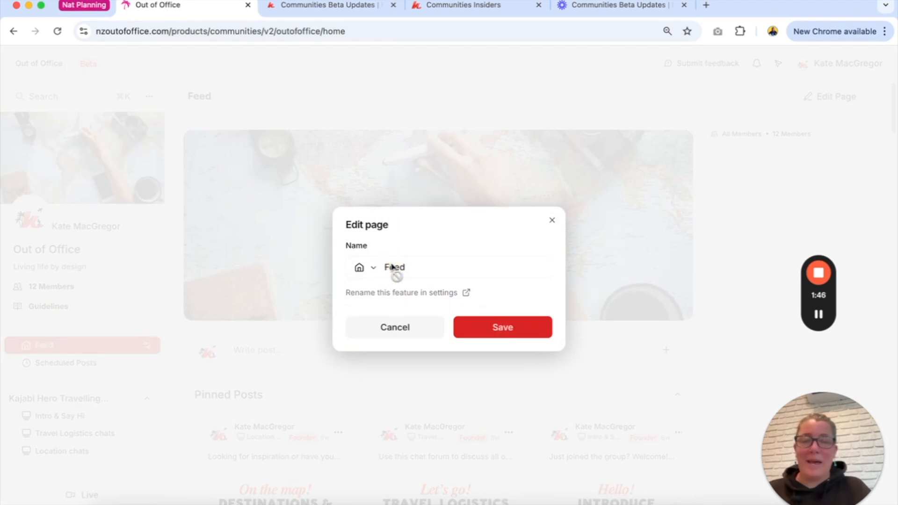
pyautogui.click(373, 268)
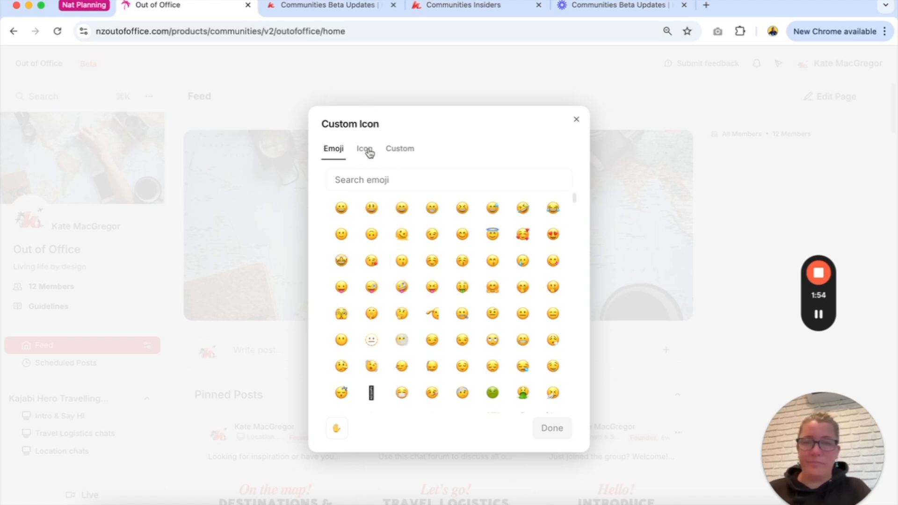
pyautogui.click(388, 179)
pyautogui.write('news')
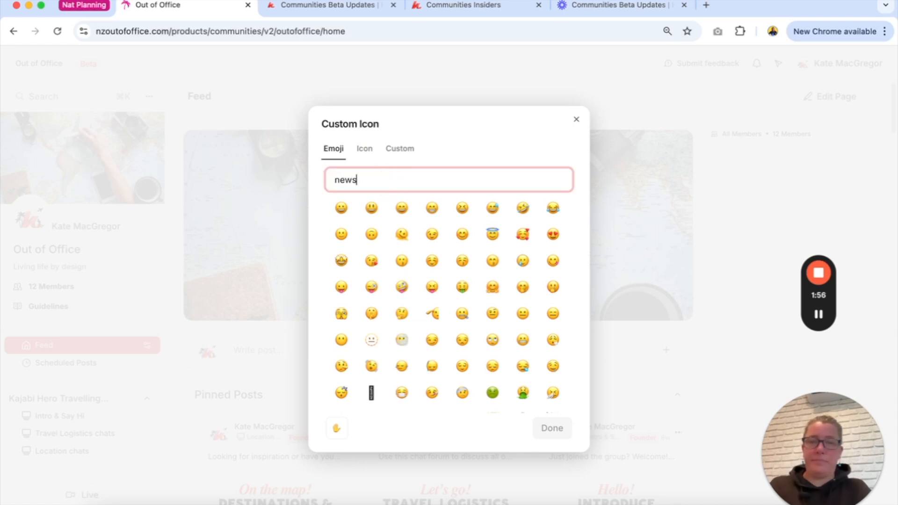
pyautogui.write('p')
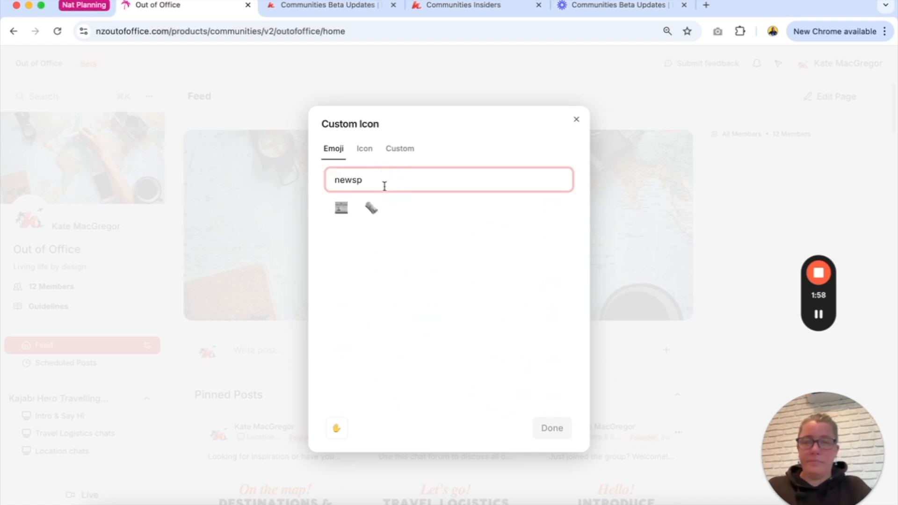
pyautogui.click(342, 208)
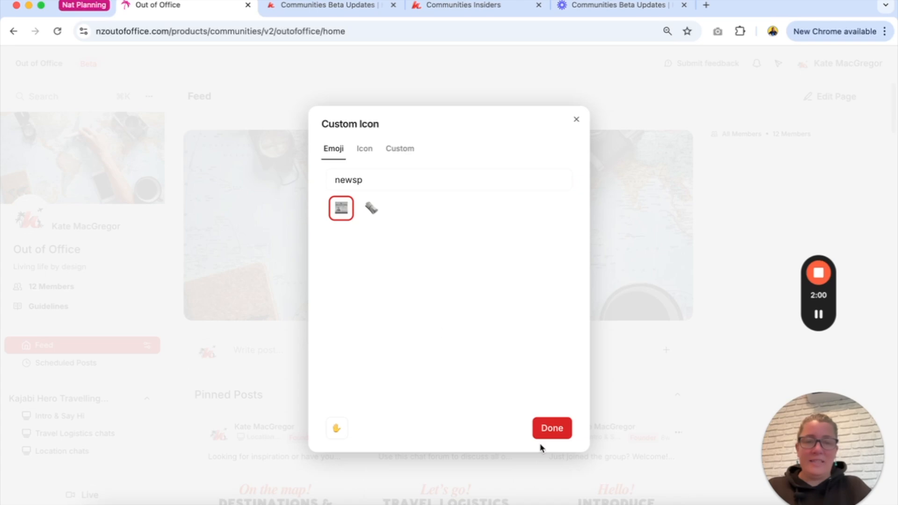
pyautogui.click(548, 428)
pyautogui.click(501, 327)
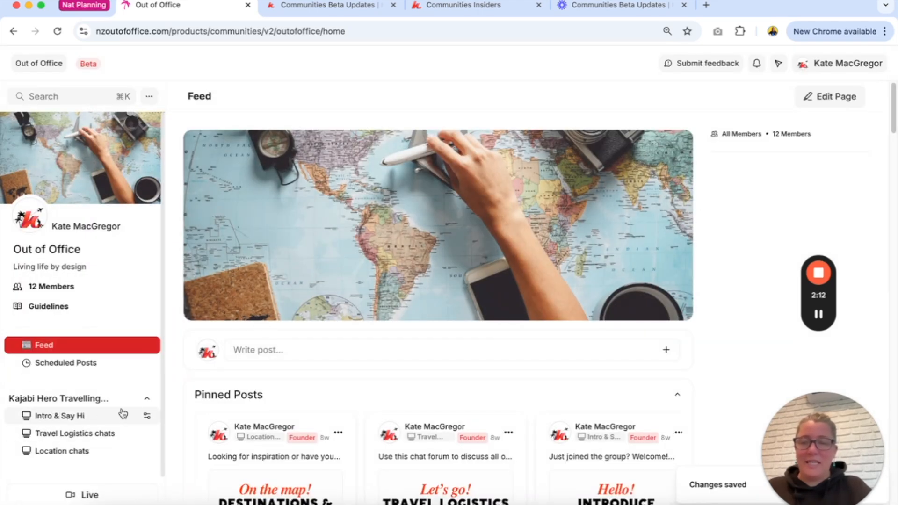
# Search the emojis for "hand", set the open-hand emoji as the Intro & Say Hi page's icon and save
pyautogui.click(147, 415)
pyautogui.click(373, 278)
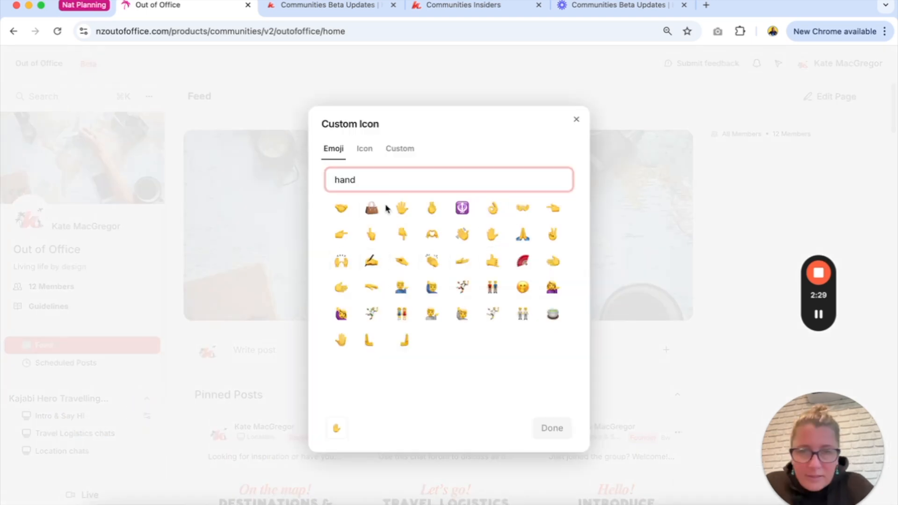
pyautogui.click(401, 207)
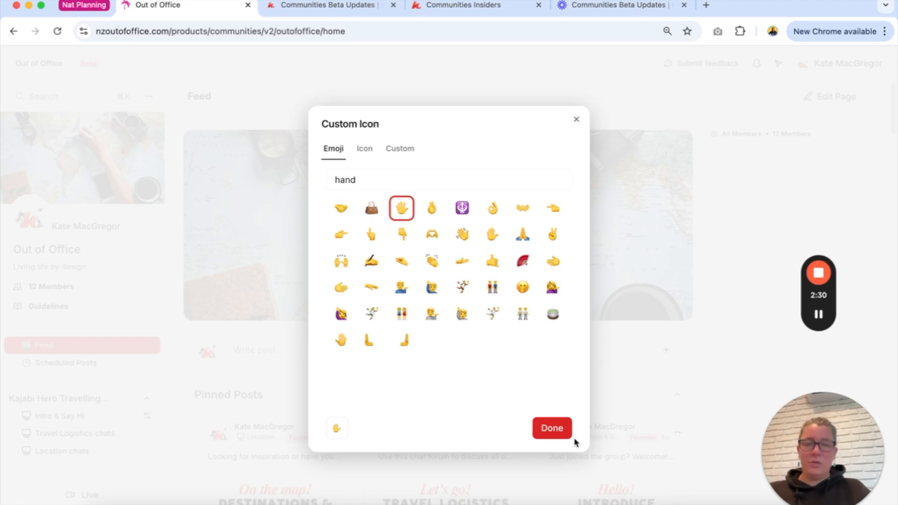
pyautogui.click(560, 429)
pyautogui.click(507, 321)
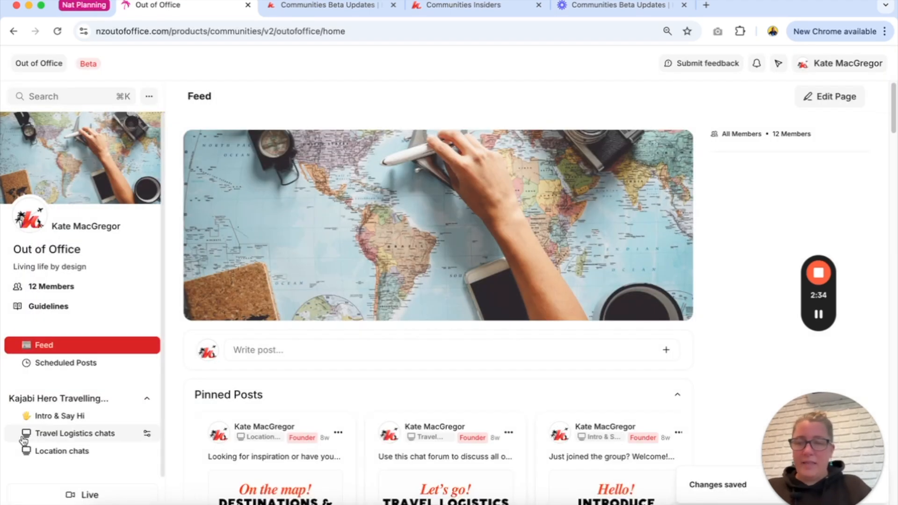
# Open the icon choices for the Travel Logistics chats page, view the Icon and Custom options, and return to the emojis
pyautogui.click(147, 434)
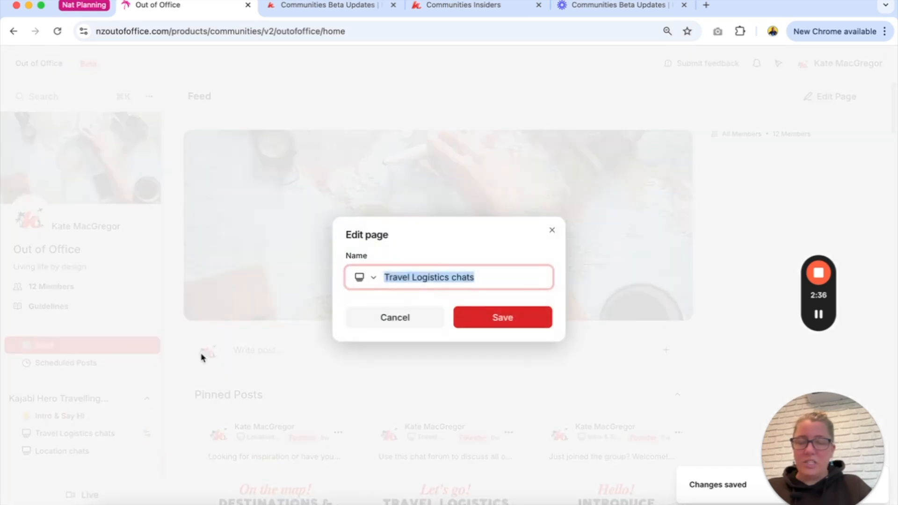
pyautogui.click(370, 278)
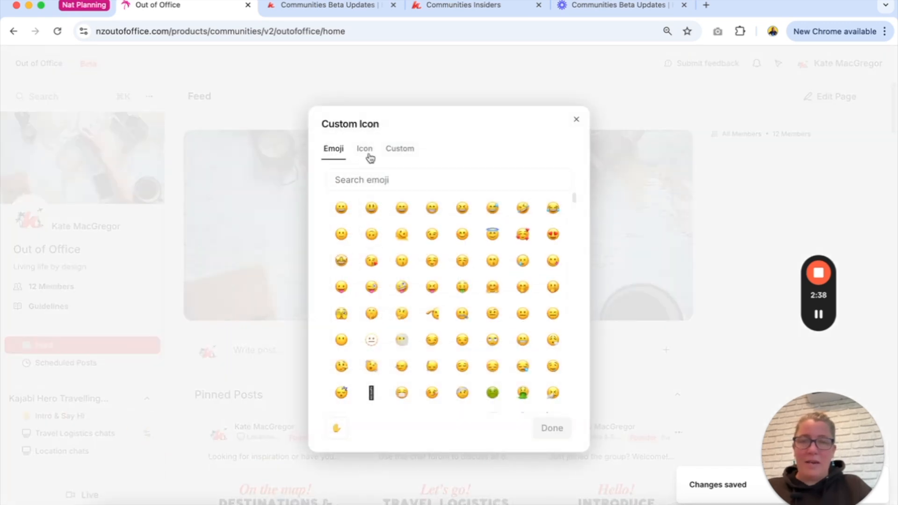
pyautogui.click(365, 149)
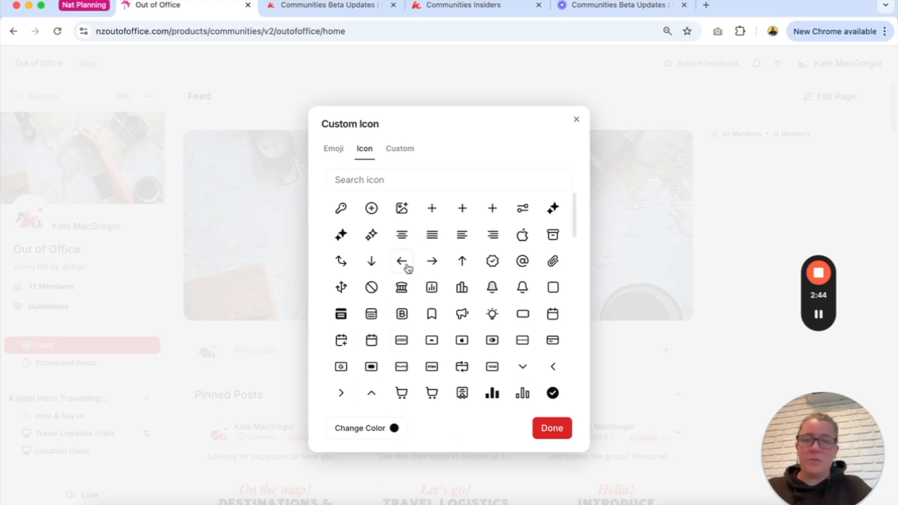
pyautogui.click(400, 149)
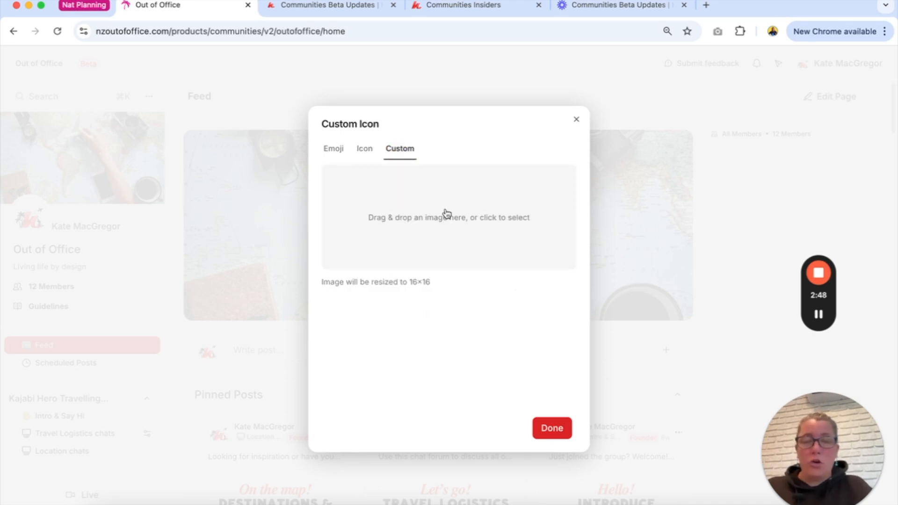
pyautogui.click(335, 150)
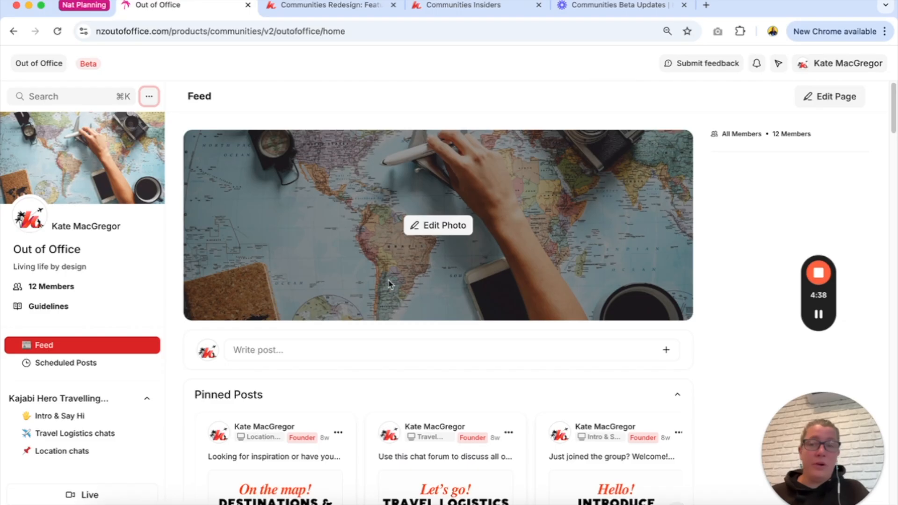
# View the Intro & Say Hi and Travel Logistics chats pages, and check the latter's cover photo and title settings without changing them
pyautogui.click(89, 414)
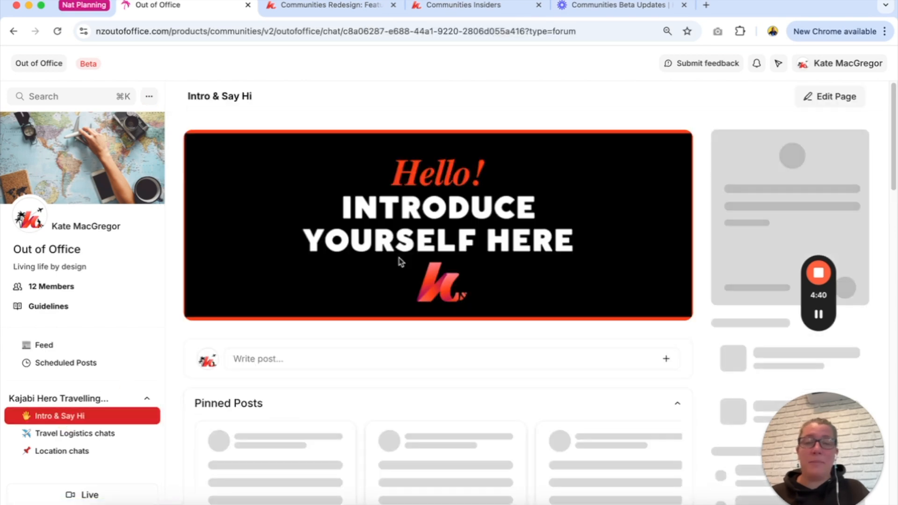
pyautogui.click(64, 431)
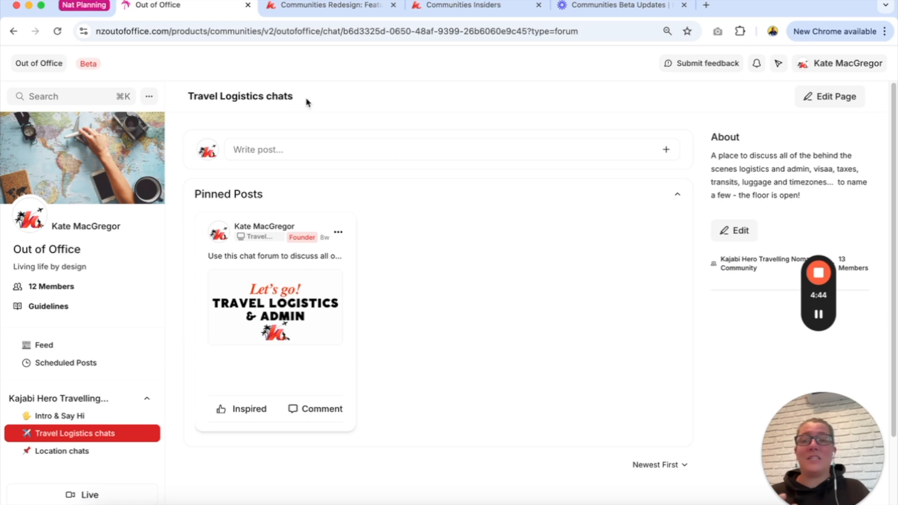
pyautogui.scroll(-1, 500, 308)
pyautogui.scroll(1, 500, 308)
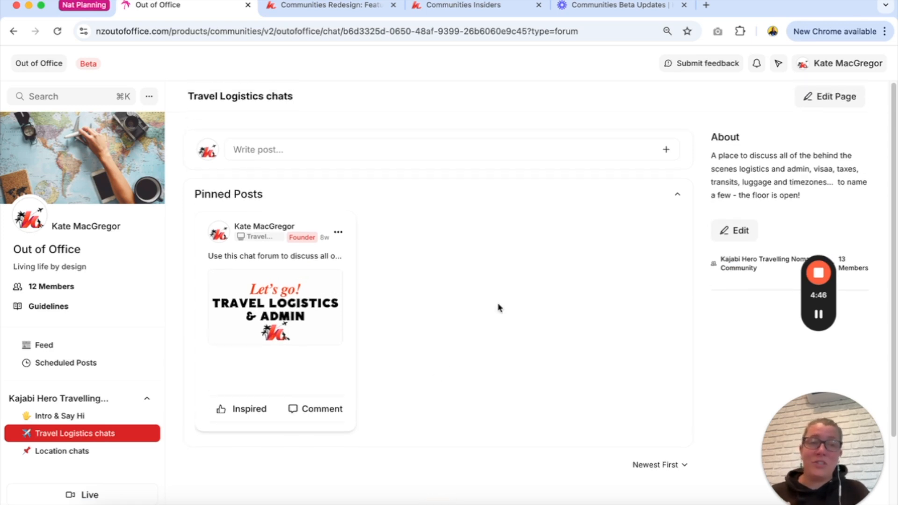
pyautogui.click(854, 107)
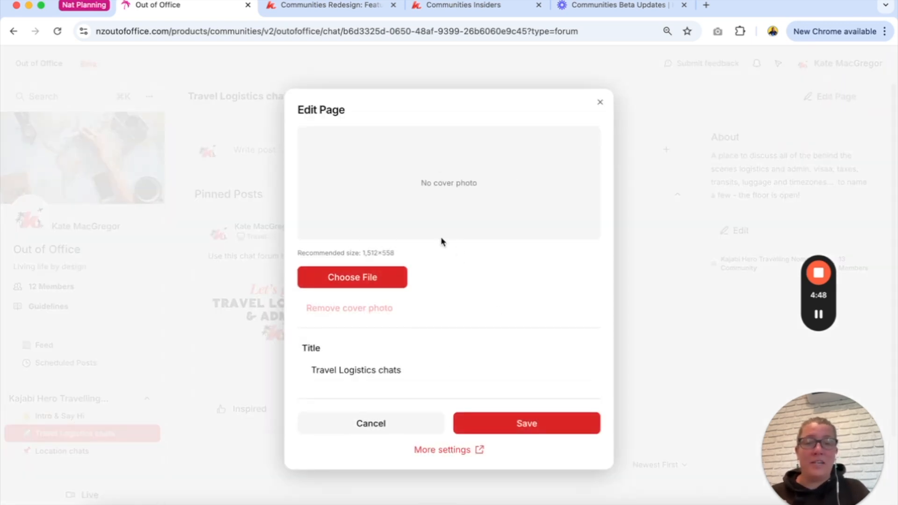
pyautogui.click(600, 102)
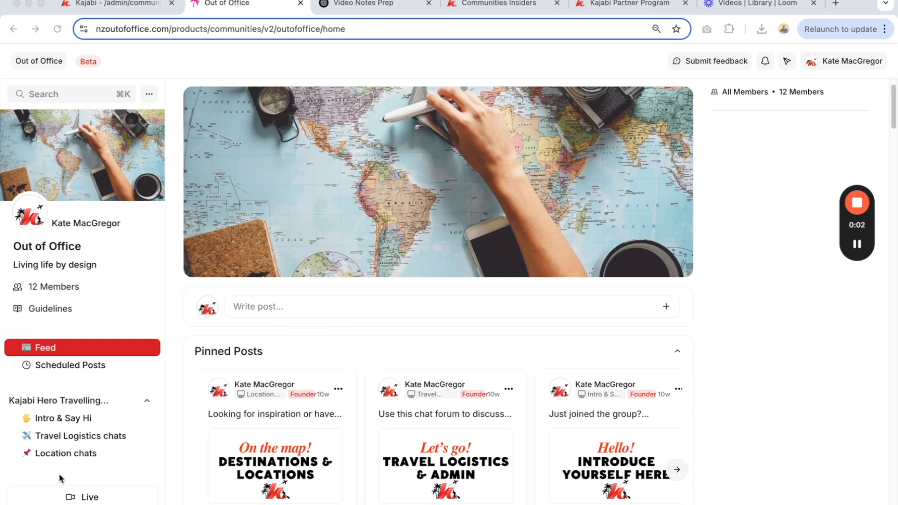
# Look through the posts, comments and reactions on the Intro & Say Hi page, and look over the Feed
pyautogui.click(73, 419)
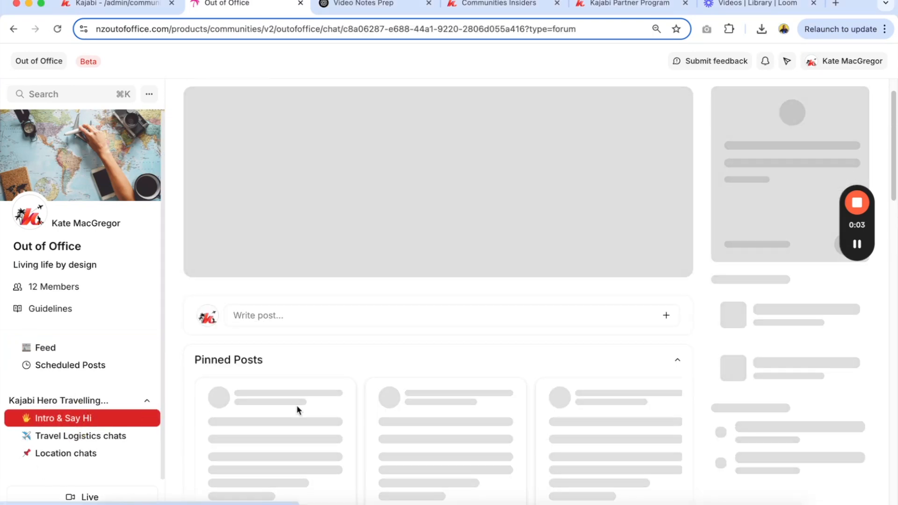
pyautogui.scroll(-7, 298, 411)
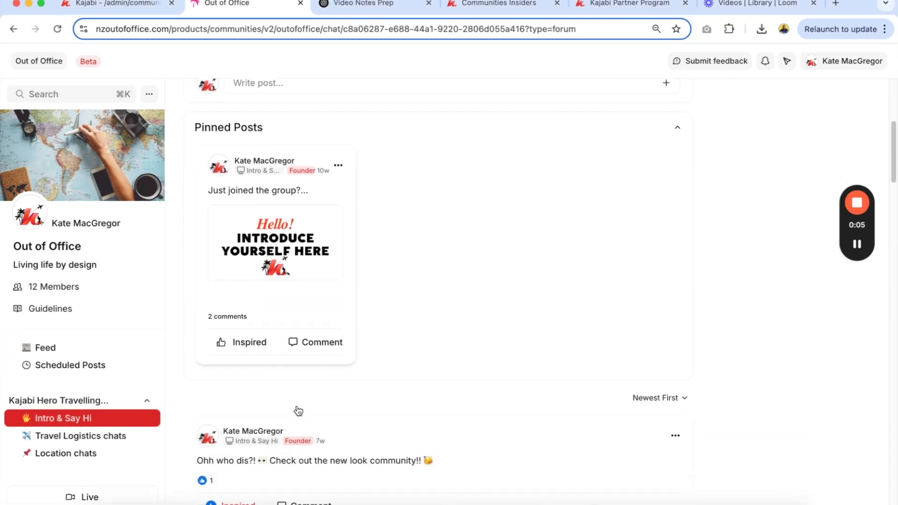
pyautogui.scroll(-13, 296, 405)
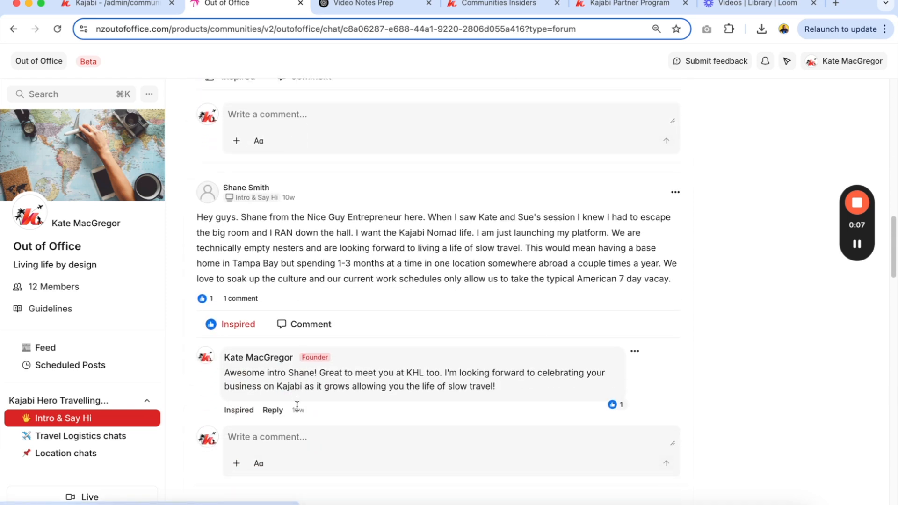
pyautogui.scroll(-10, 296, 405)
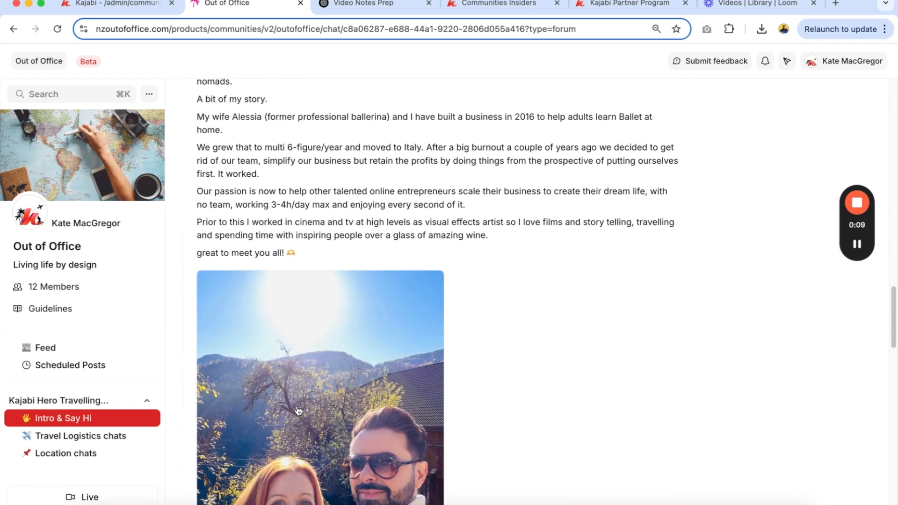
pyautogui.scroll(-3, 298, 411)
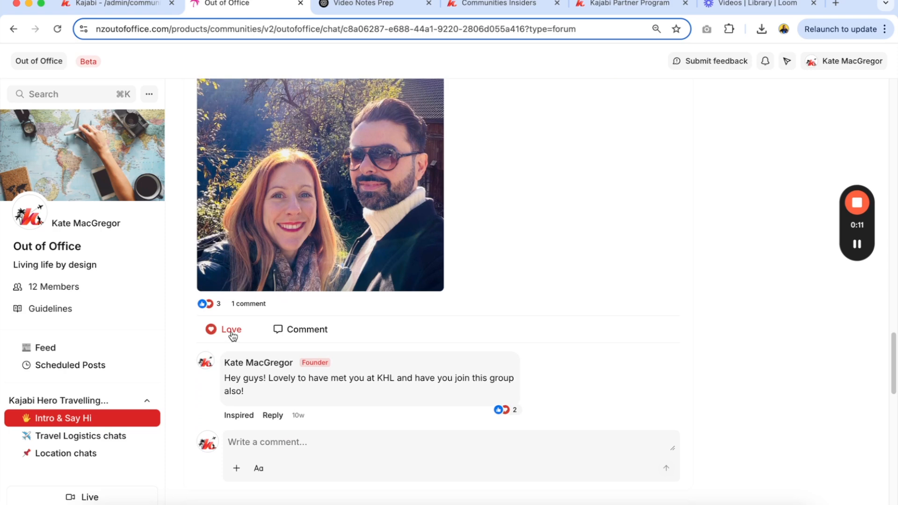
pyautogui.moveTo(236, 333)
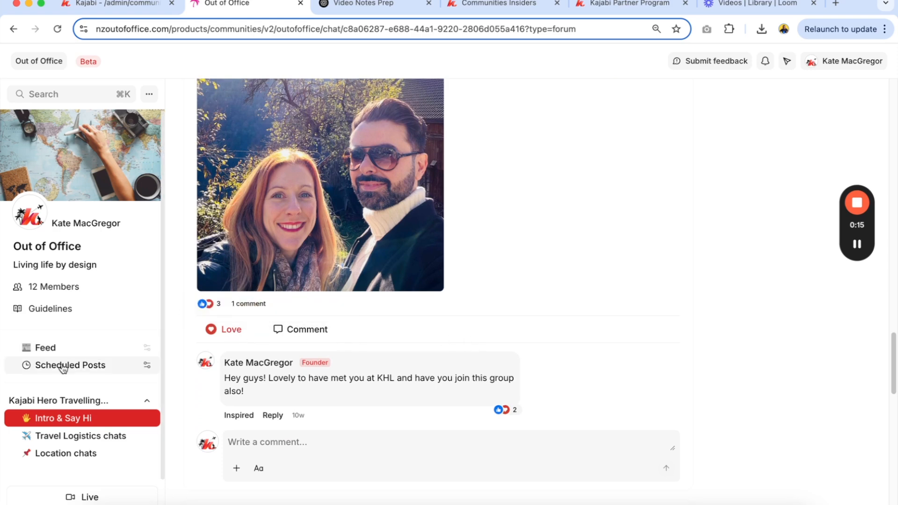
pyautogui.click(41, 347)
pyautogui.scroll(-15, 482, 360)
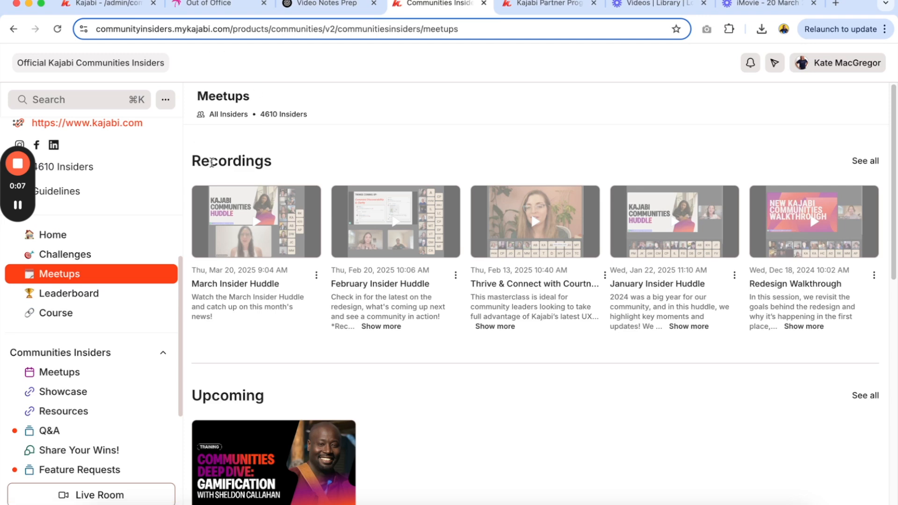
# Review the Recordings and Upcoming sections on the Communities Insiders Meetups page, and read the Deep Dive: Gamification event's details
pyautogui.scroll(-1, 298, 287)
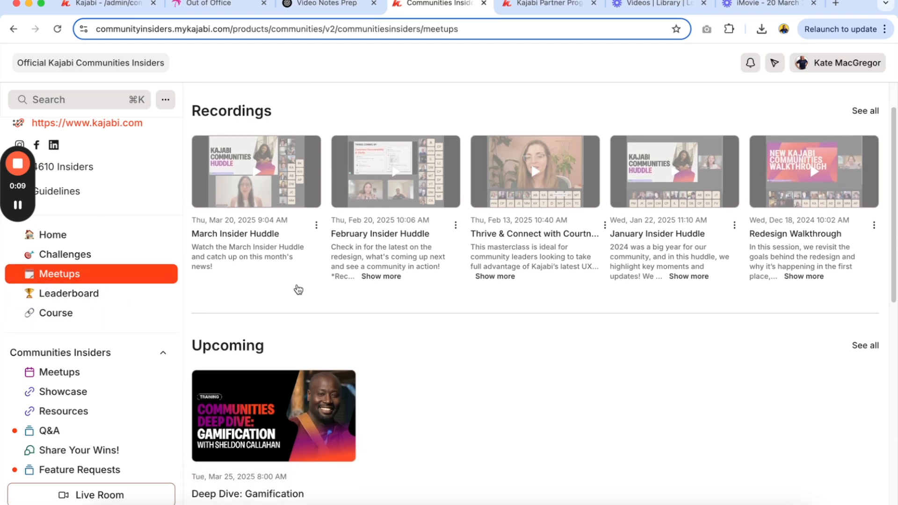
pyautogui.scroll(-2, 297, 286)
pyautogui.scroll(-3, 296, 286)
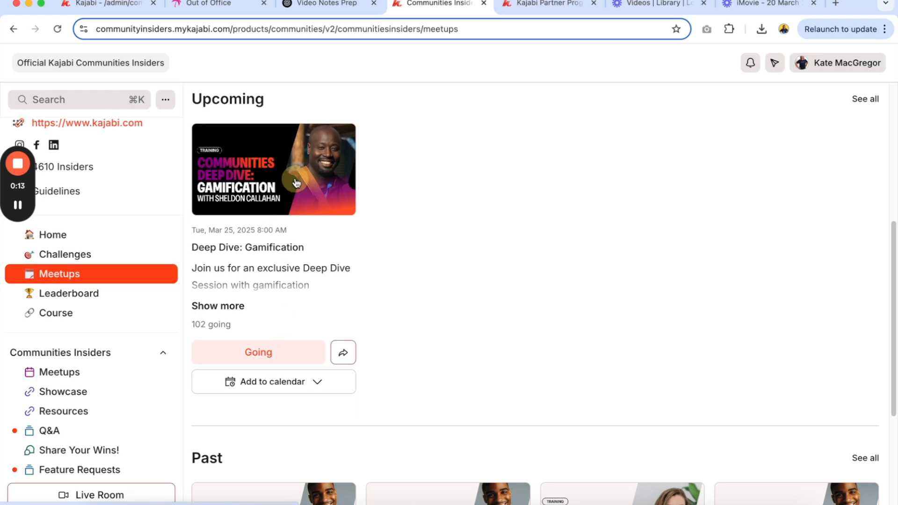
pyautogui.click(295, 180)
pyautogui.scroll(-4, 490, 241)
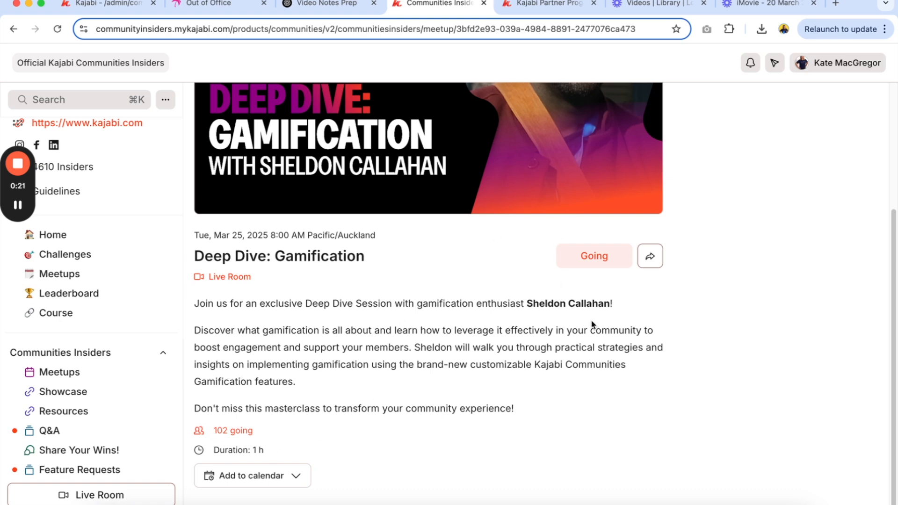
pyautogui.scroll(4, 592, 324)
pyautogui.click(235, 102)
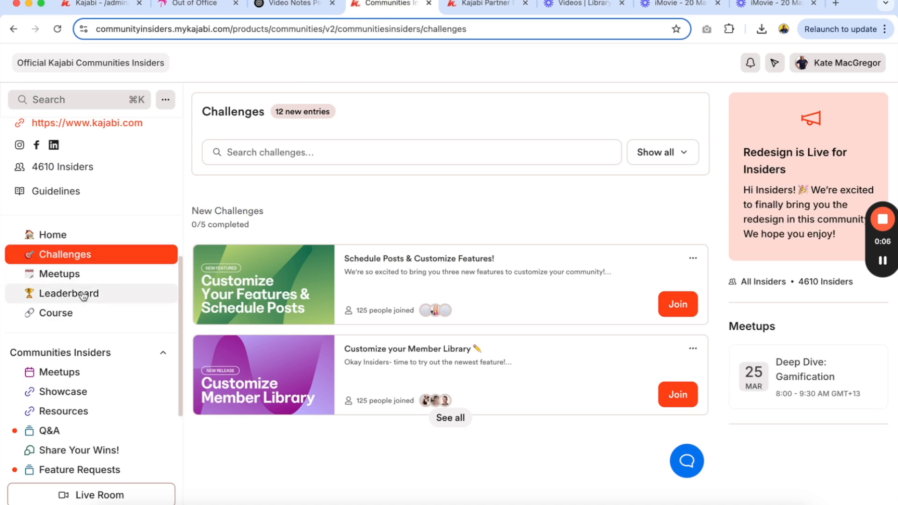
# Join the Schedule Posts & Customize Features! challenge in Communities Insiders, and open the Leaderboard
pyautogui.scroll(-1, 263, 334)
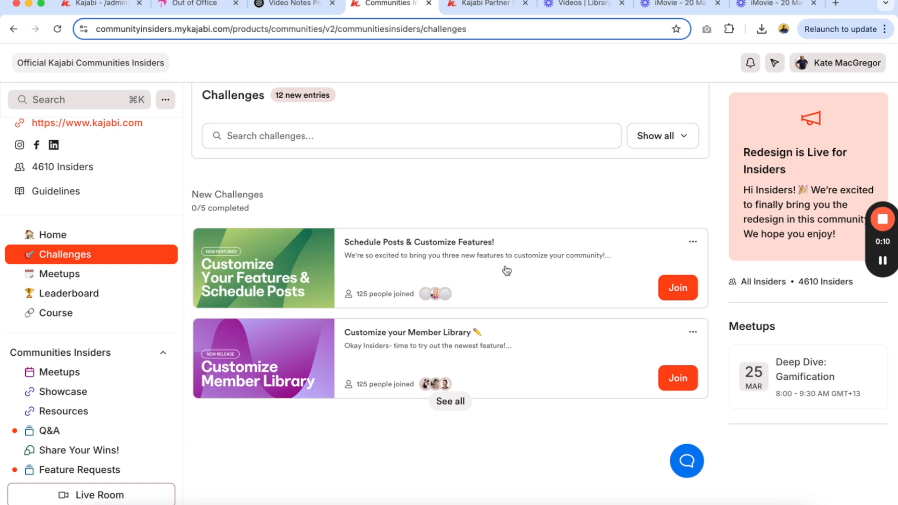
pyautogui.click(681, 292)
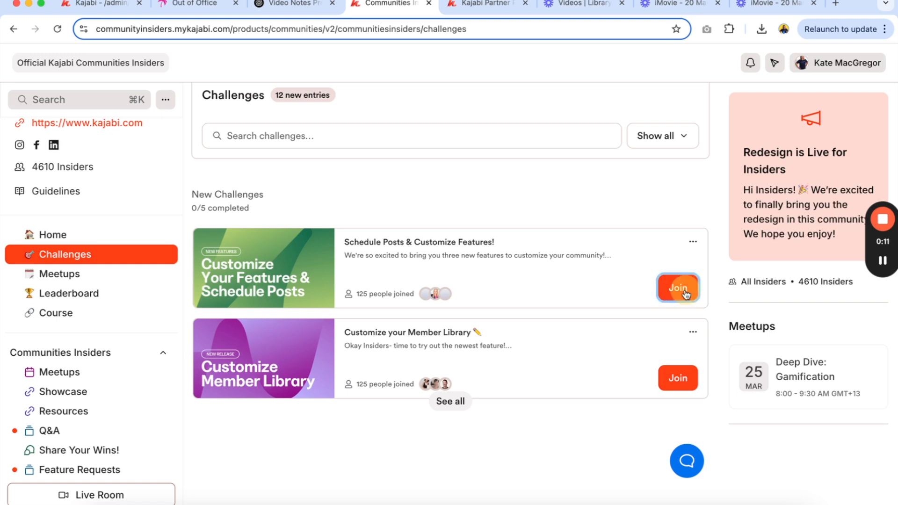
pyautogui.click(508, 273)
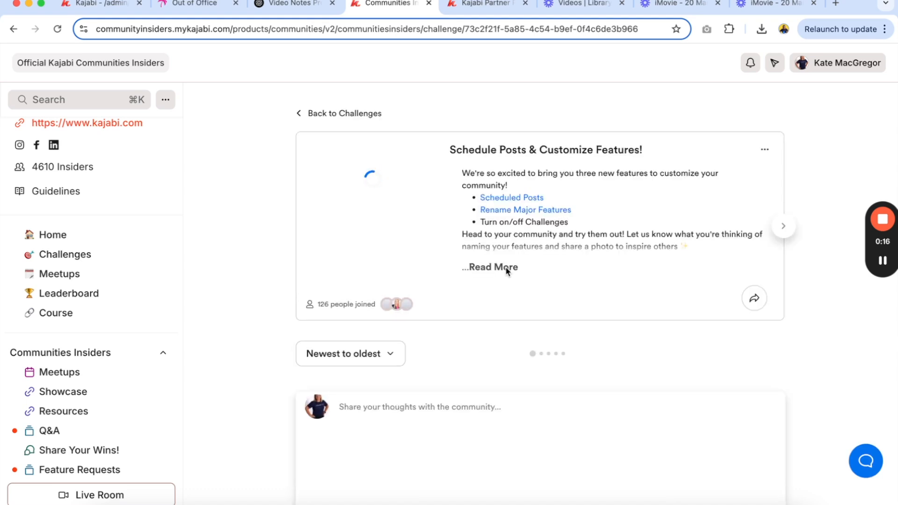
pyautogui.click(97, 293)
# Look through the Edit Profile fields in the Out of Office community, including social links, time zone and interests
pyautogui.moveTo(885, 263)
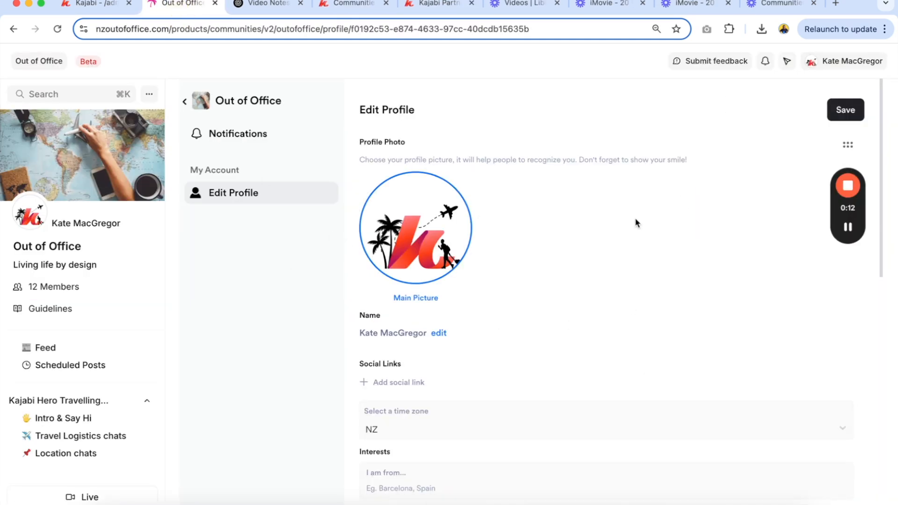
pyautogui.scroll(-10, 636, 222)
pyautogui.scroll(-8, 635, 222)
pyautogui.scroll(3, 635, 222)
pyautogui.scroll(7, 635, 222)
# Browse the Out of Office member list and check the role options for the seventh listed member without assigning one
pyautogui.click(58, 289)
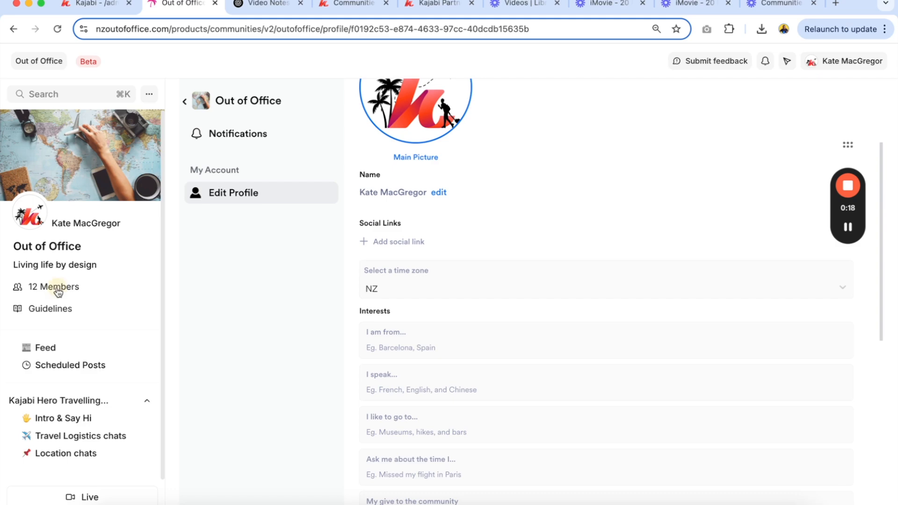
pyautogui.scroll(-4, 367, 262)
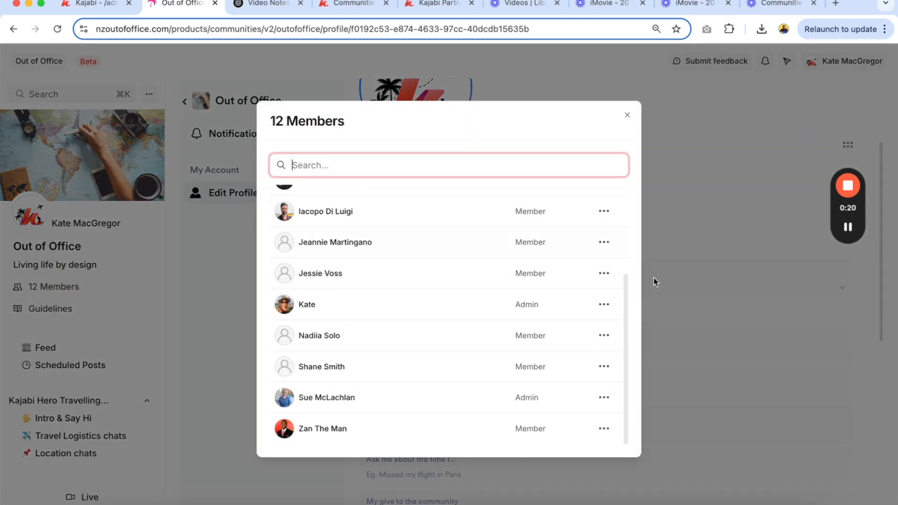
pyautogui.click(604, 274)
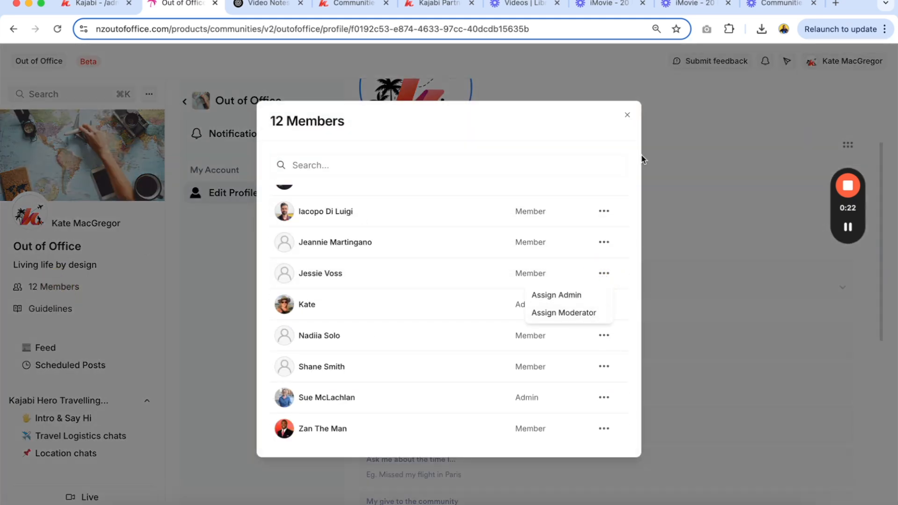
pyautogui.press('Escape')
pyautogui.scroll(5, 433, 198)
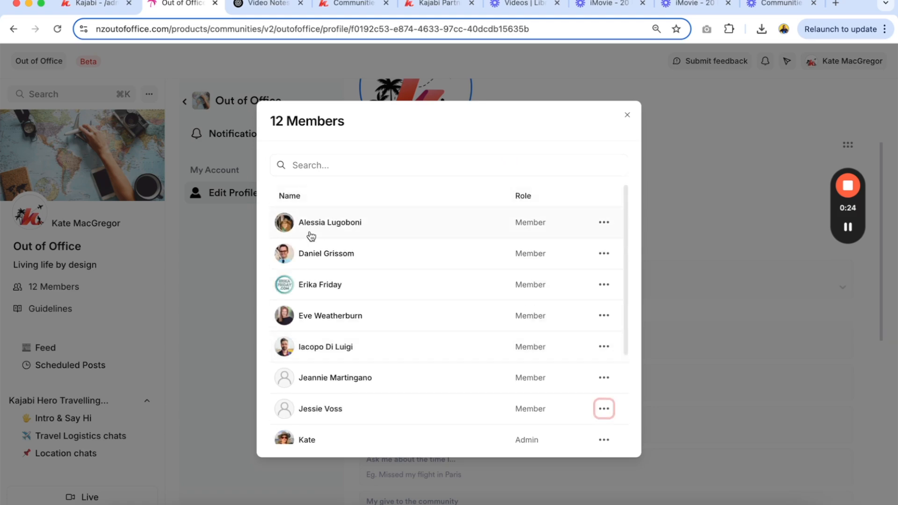
# View the third listed member's profile and the list of direct messages
pyautogui.click(320, 283)
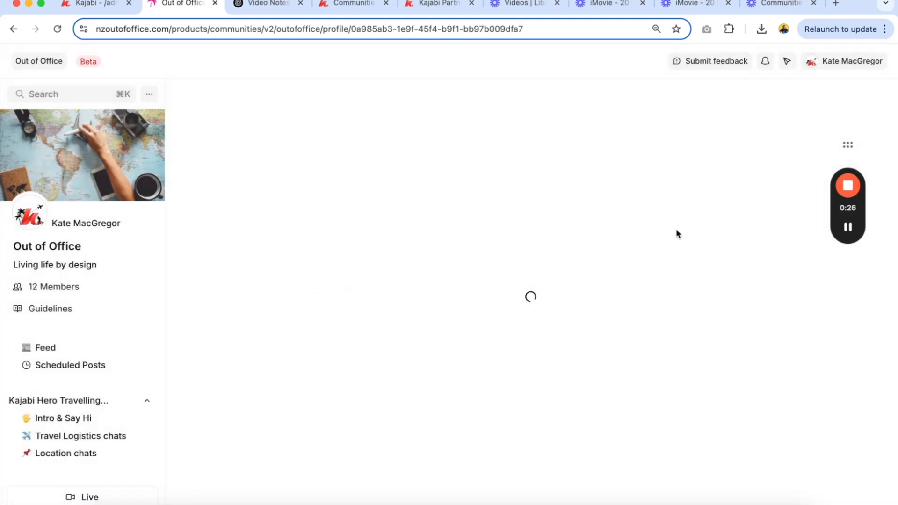
pyautogui.click(787, 61)
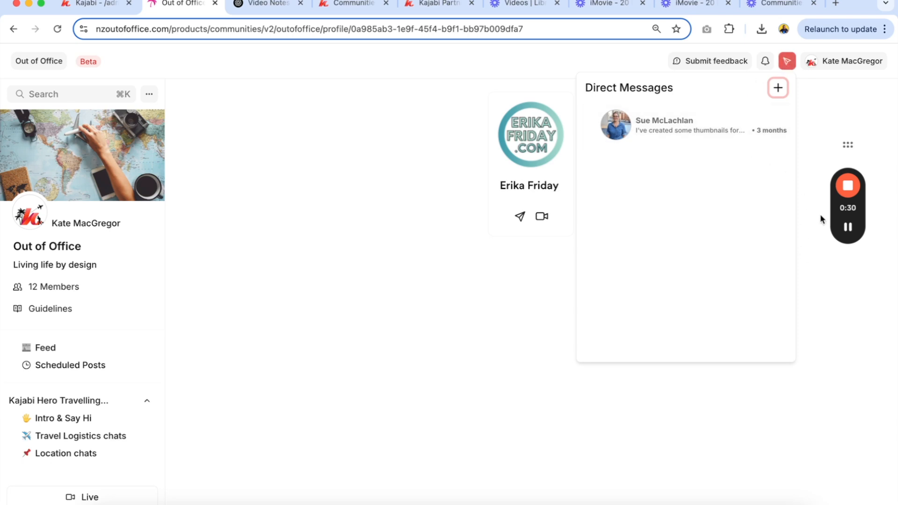
pyautogui.moveTo(856, 217)
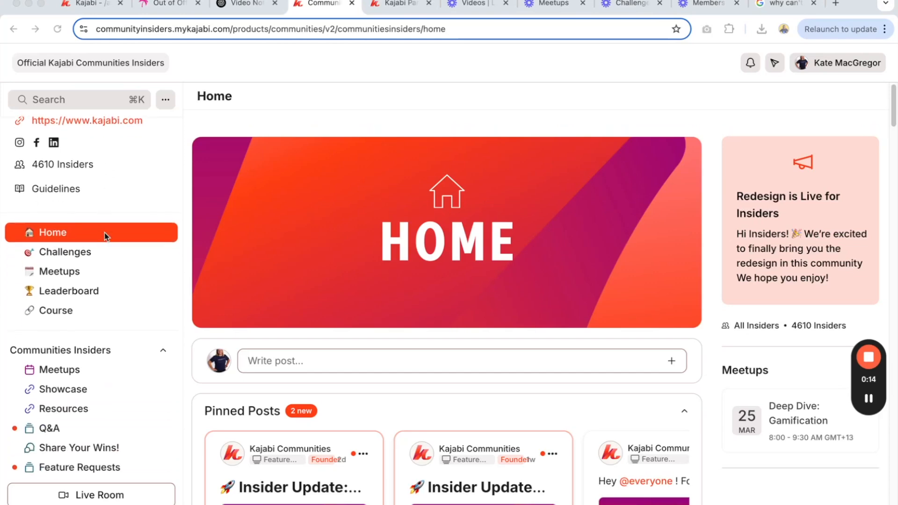
# Open the Course page in Communities Insiders and view its Introduction to the Redesign lesson
pyautogui.scroll(-3, 104, 234)
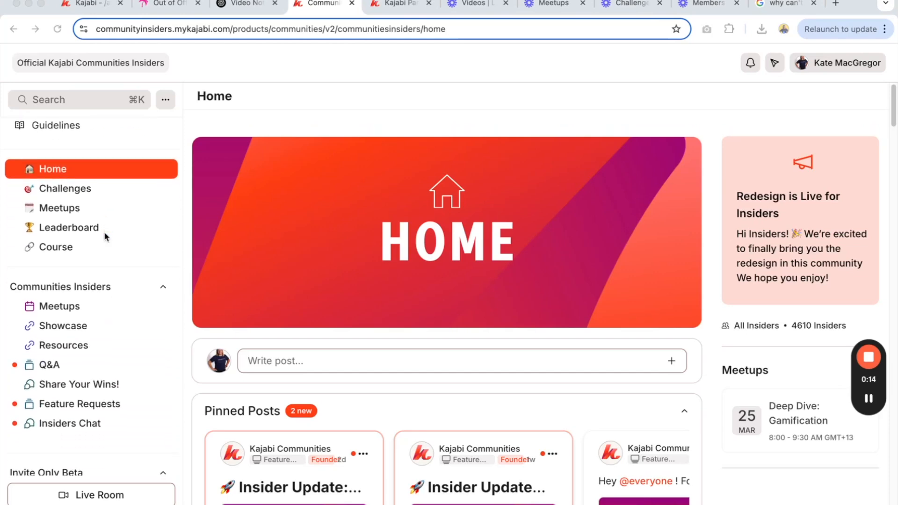
pyautogui.scroll(2, 104, 233)
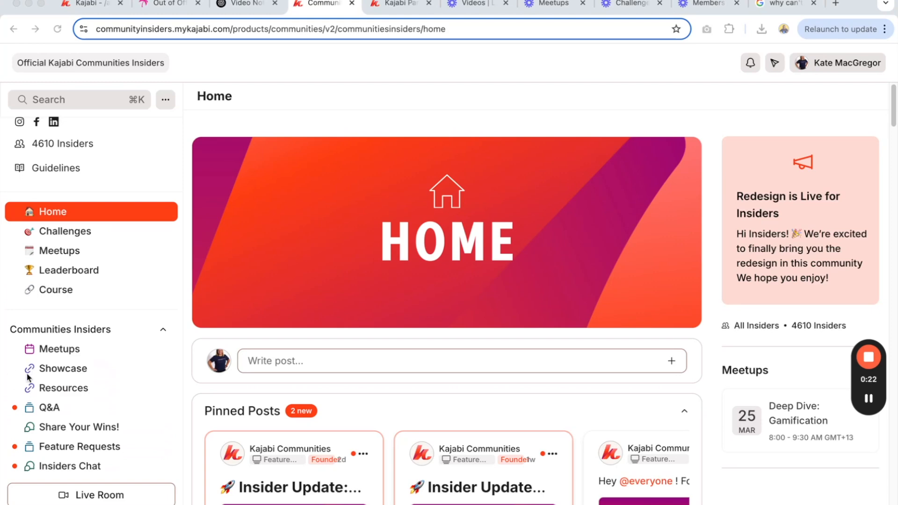
pyautogui.click(63, 292)
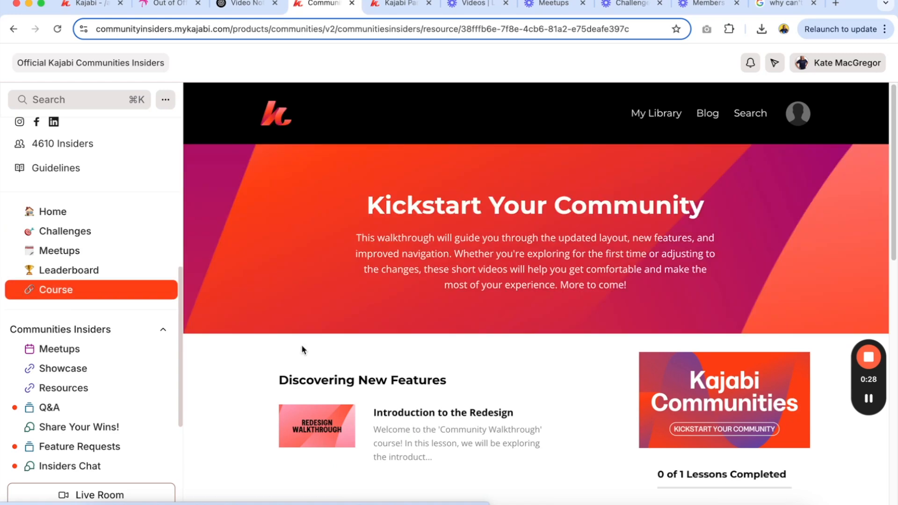
pyautogui.scroll(-3, 303, 351)
pyautogui.scroll(-5, 303, 350)
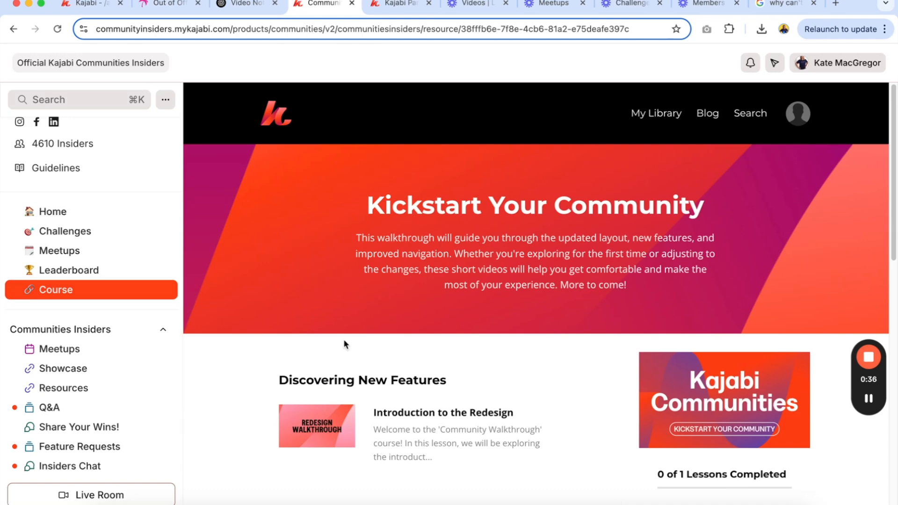
pyautogui.click(449, 413)
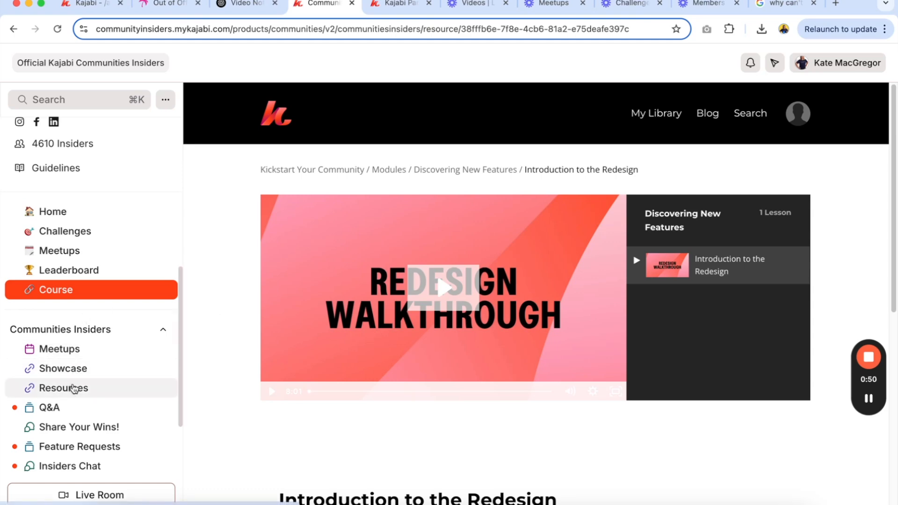
# Look through the Communities Insiders Resources page from its Beginner Resources banner to the feedback section
pyautogui.click(74, 389)
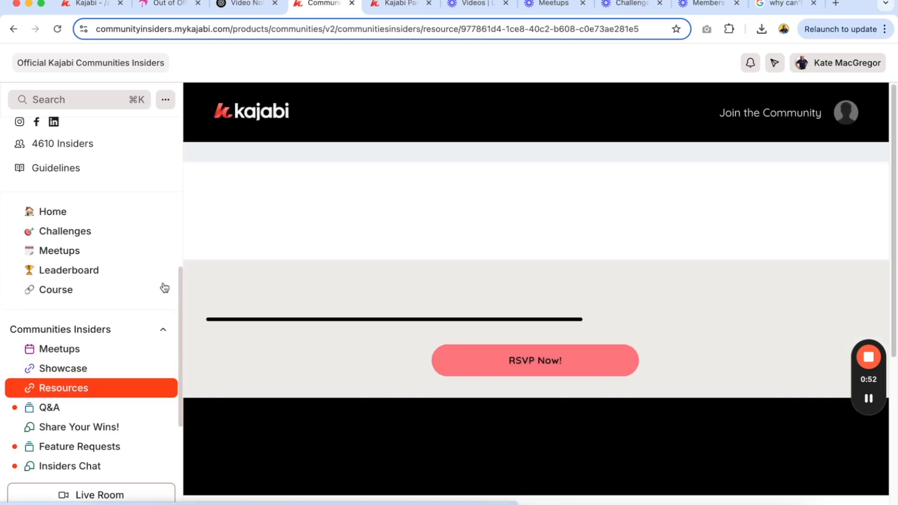
pyautogui.scroll(-7, 395, 335)
pyautogui.scroll(-15, 397, 338)
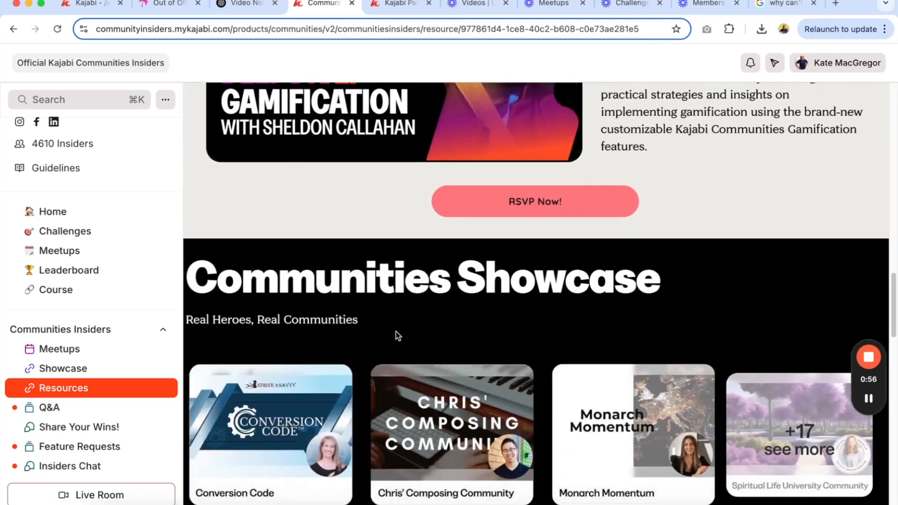
pyautogui.scroll(-7, 398, 336)
pyautogui.scroll(20, 397, 336)
pyautogui.scroll(-15, 398, 336)
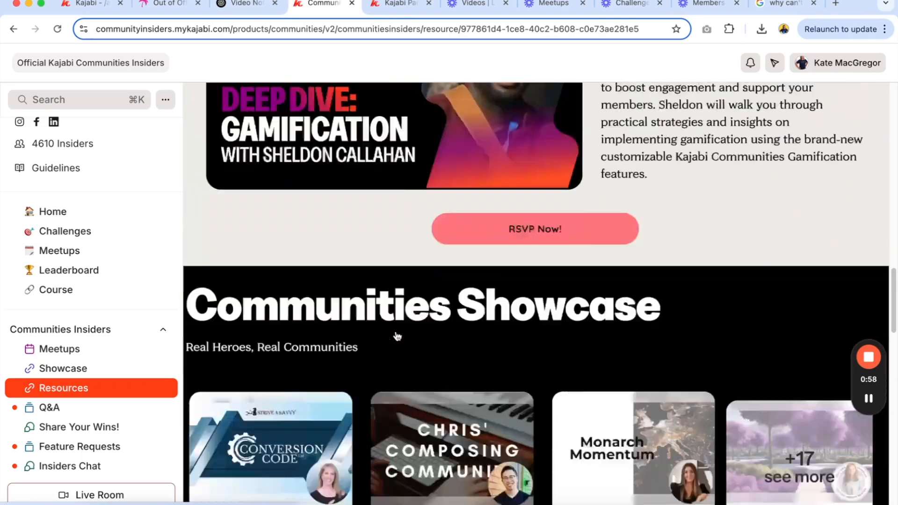
pyautogui.scroll(-19, 397, 335)
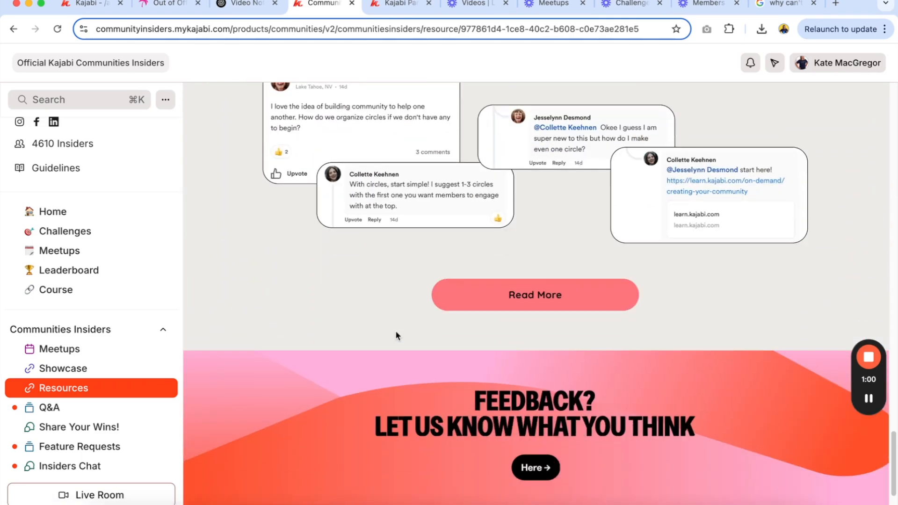
pyautogui.scroll(-3, 395, 334)
pyautogui.scroll(20, 395, 334)
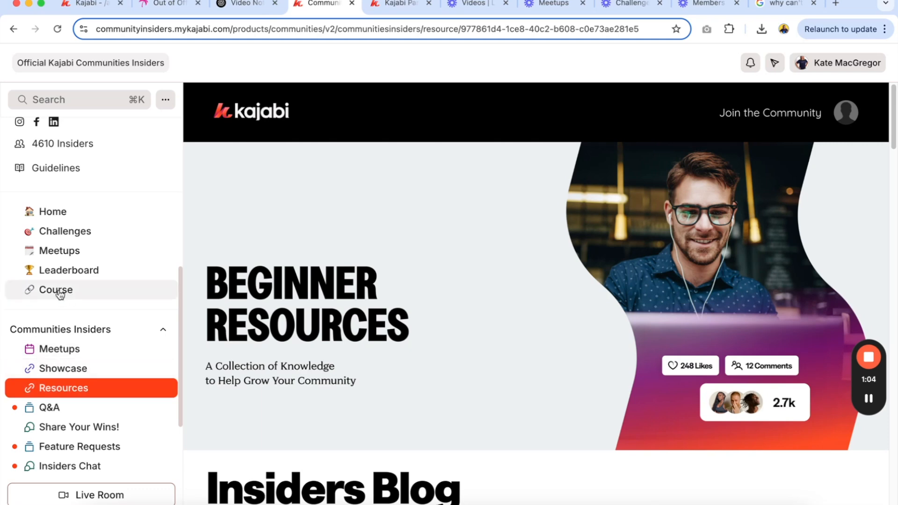
# Review the Communities Insiders page links, description and cover banner
pyautogui.scroll(1, 104, 283)
pyautogui.scroll(1, 104, 283)
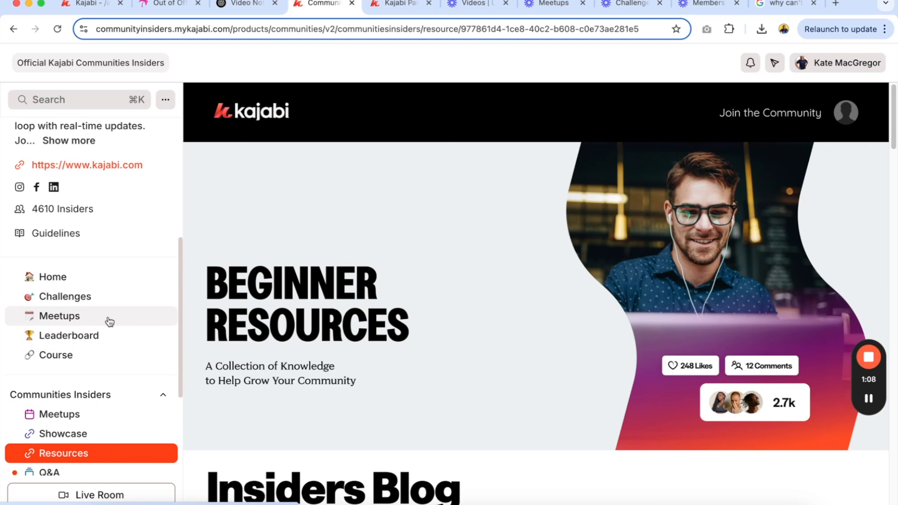
pyautogui.scroll(-3, 108, 321)
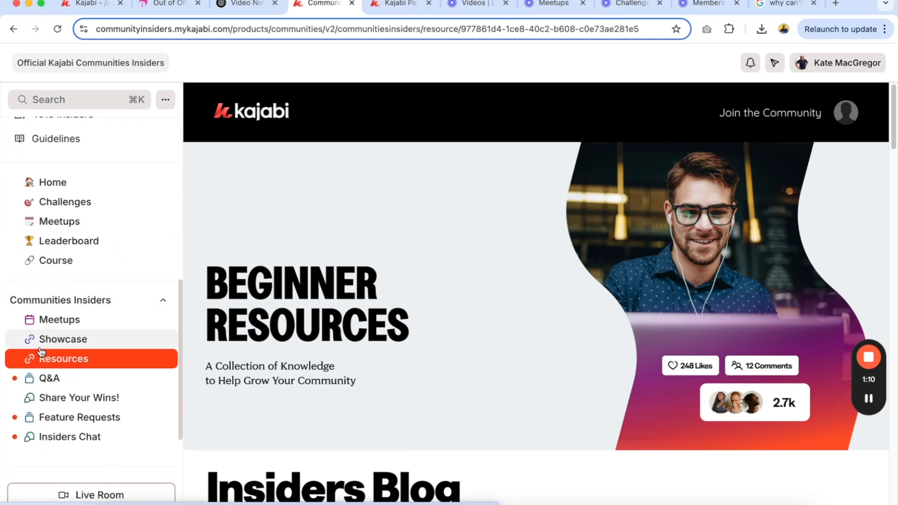
pyautogui.scroll(-2, 70, 377)
pyautogui.scroll(-1, 82, 377)
pyautogui.scroll(10, 82, 378)
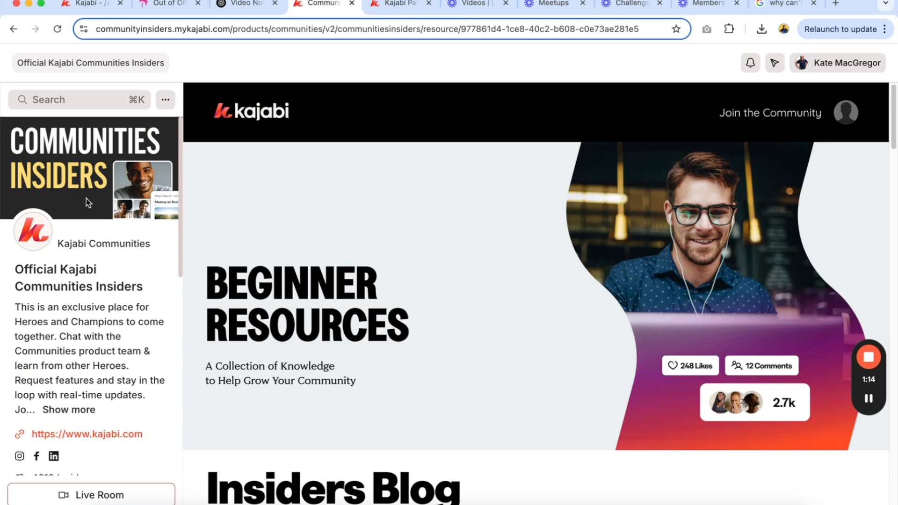